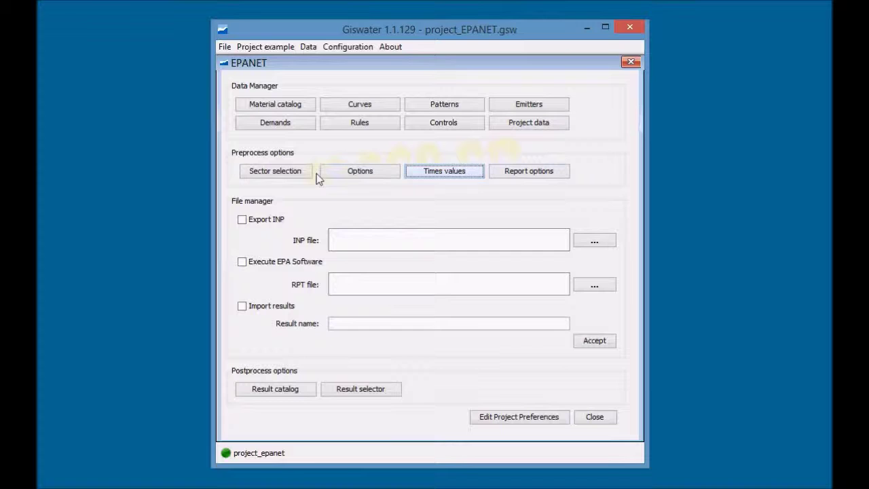
# - Add a sector_01 row to the sector selection and close the Sector Selection dialog
pyautogui.click(291, 178)
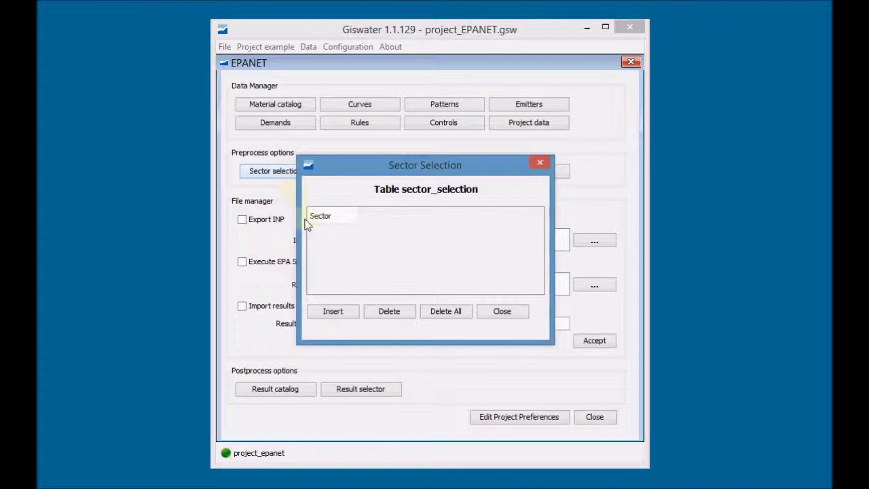
pyautogui.click(333, 311)
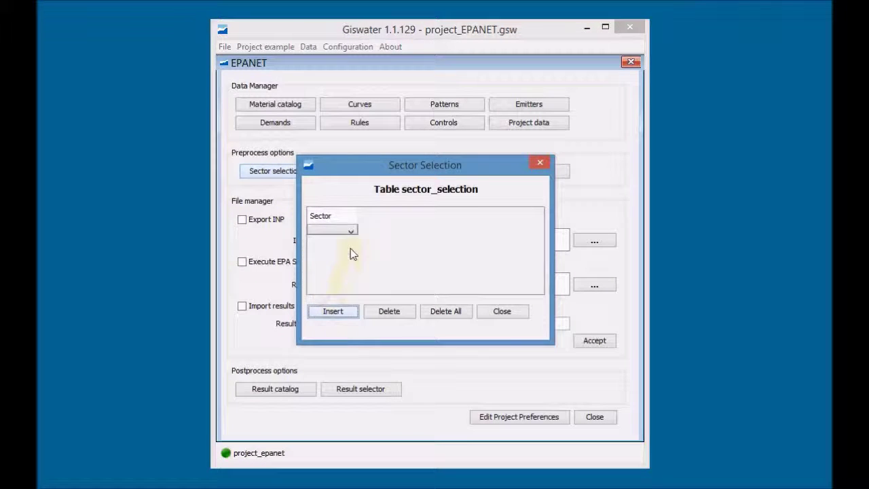
pyautogui.click(351, 231)
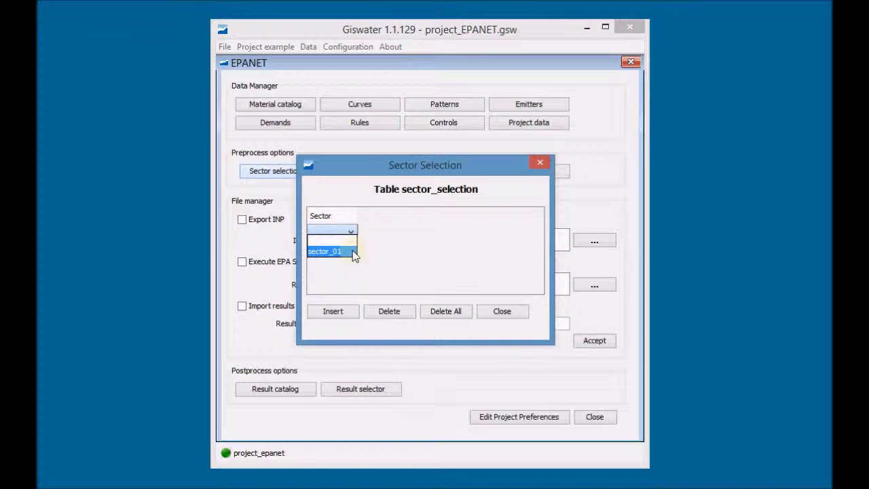
pyautogui.click(354, 256)
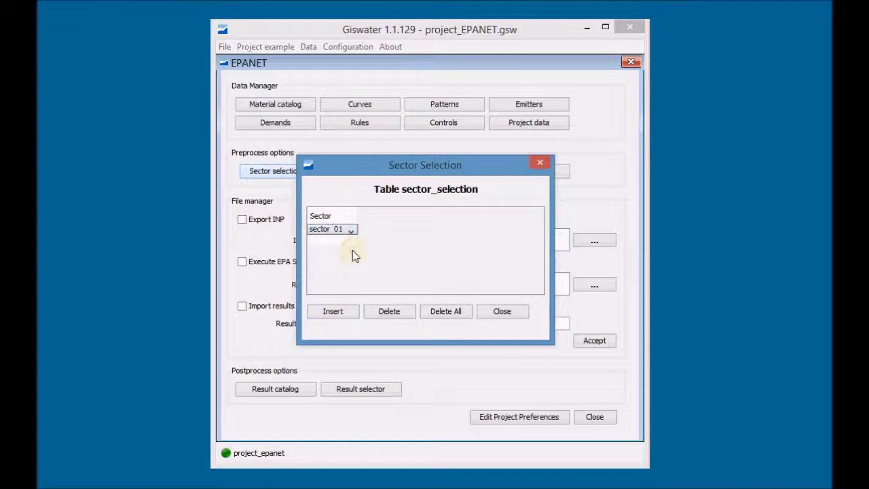
pyautogui.click(502, 312)
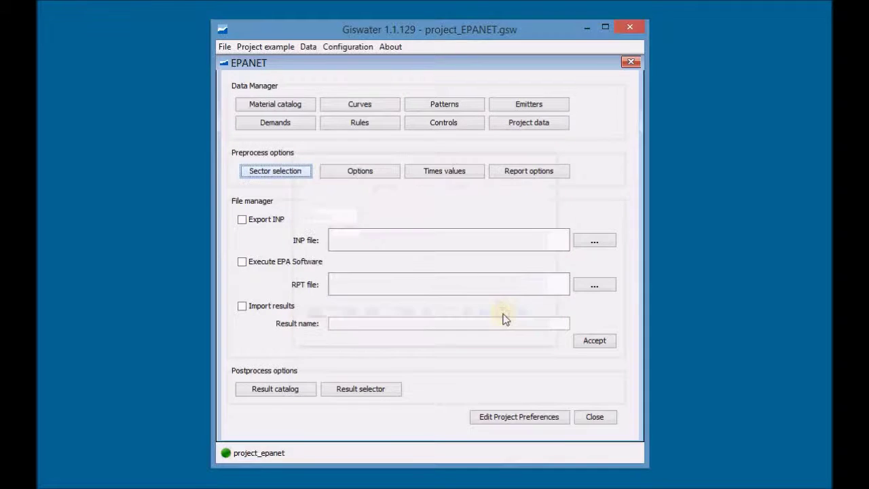
# - Set Quality to NONE with pattern_01 as the demand pattern and save the options
pyautogui.click(370, 172)
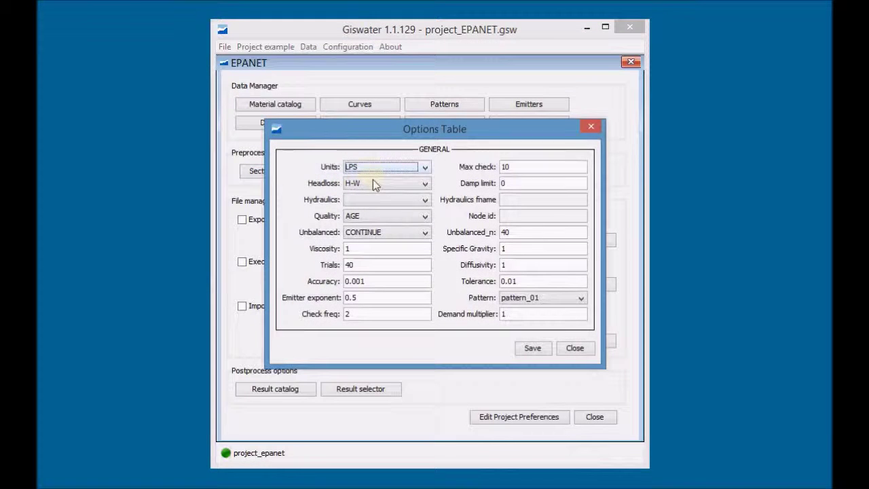
pyautogui.click(398, 215)
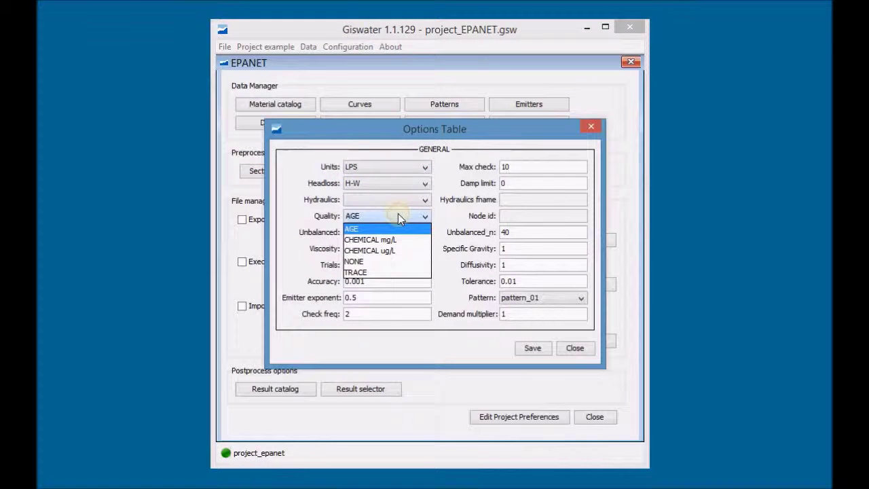
pyautogui.click(392, 262)
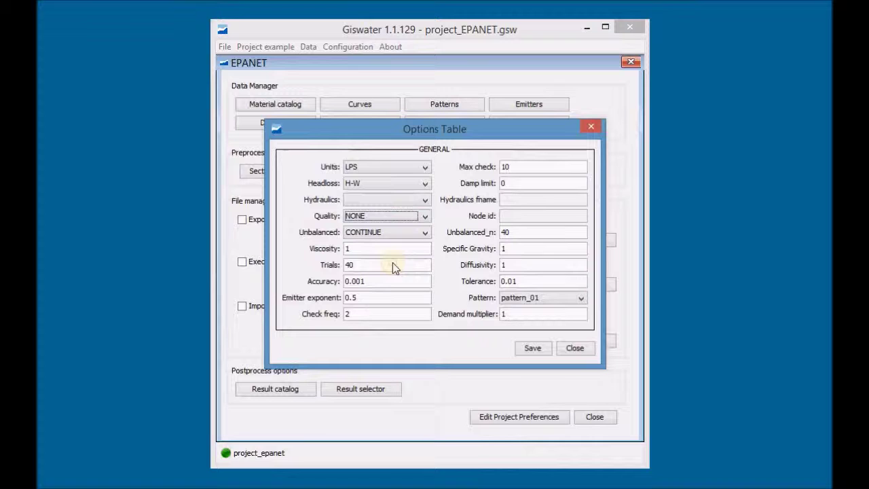
pyautogui.click(560, 296)
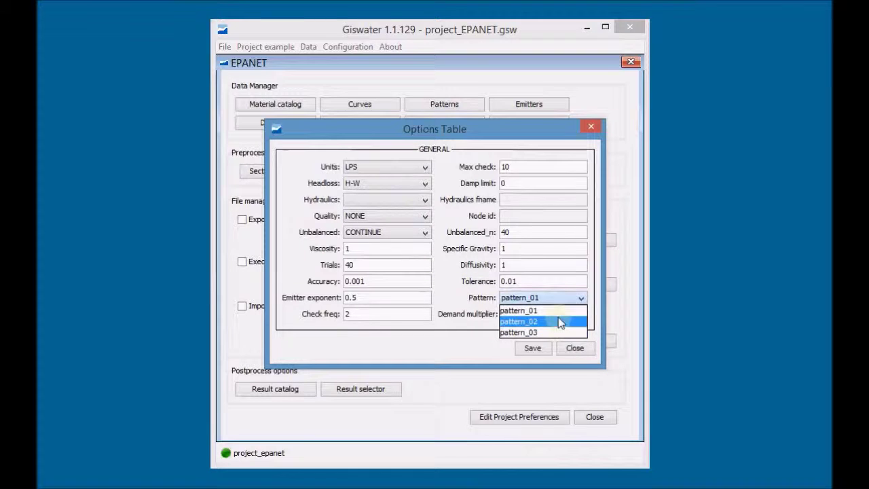
pyautogui.click(559, 311)
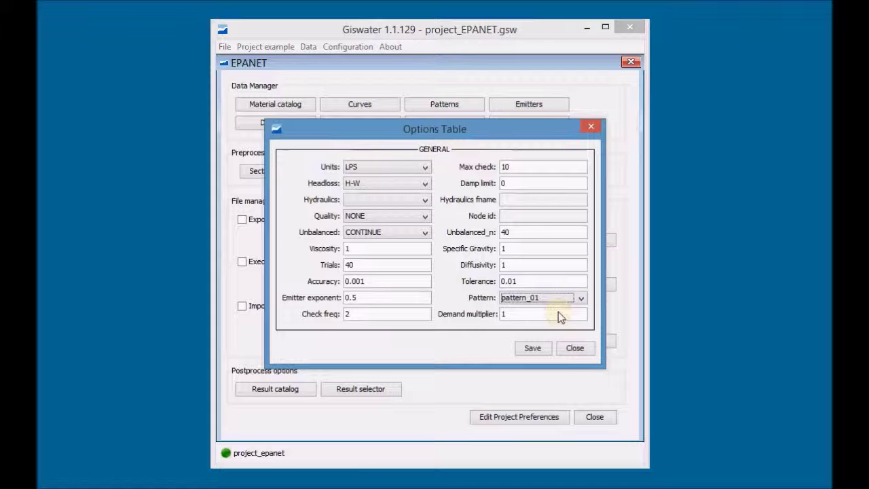
pyautogui.click(533, 350)
pyautogui.click(572, 348)
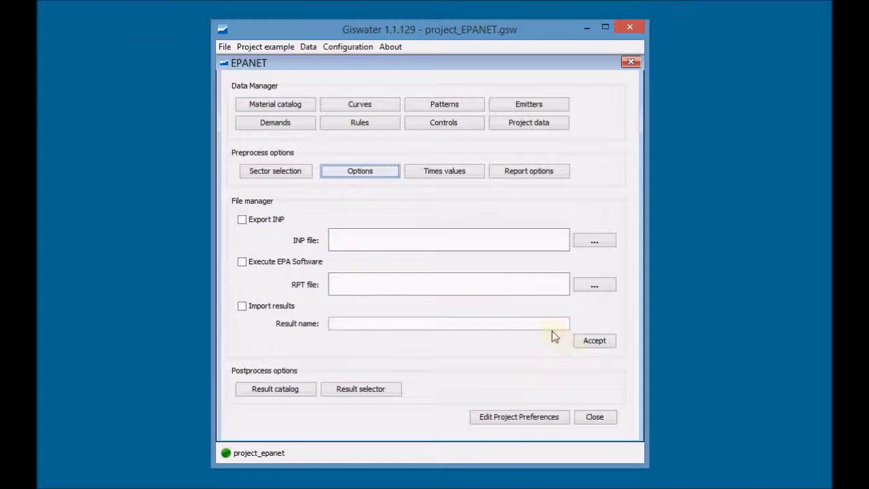
pyautogui.click(445, 171)
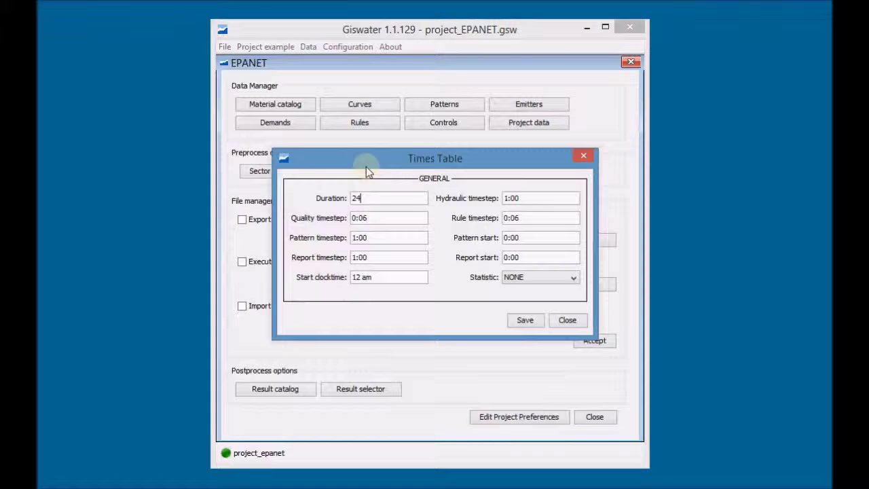
pyautogui.click(568, 319)
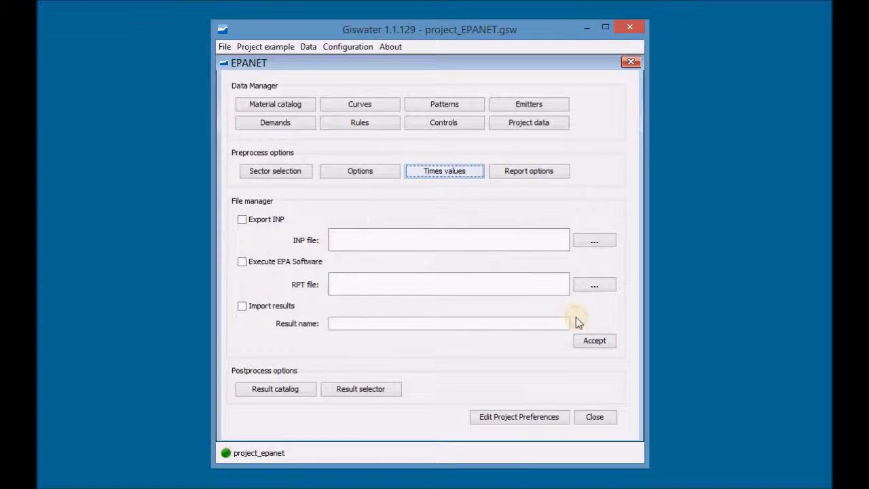
# - Review the Report Table options, all set to YES, and close it
pyautogui.click(529, 174)
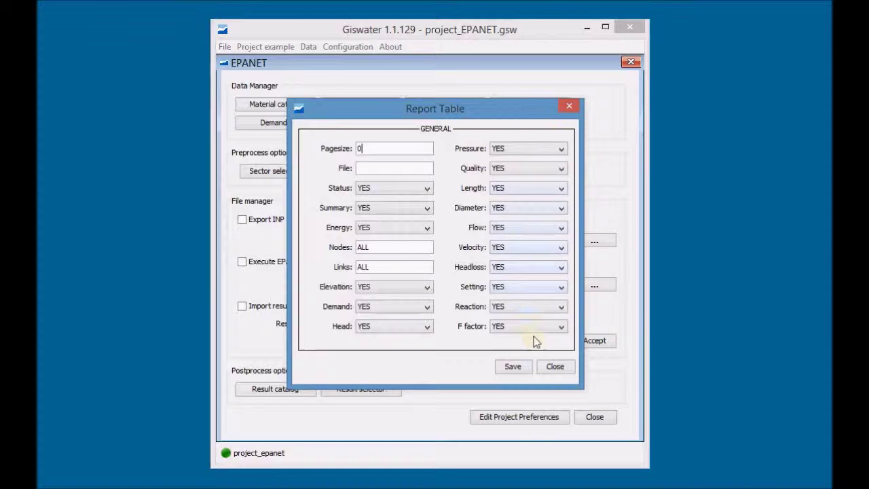
pyautogui.click(553, 367)
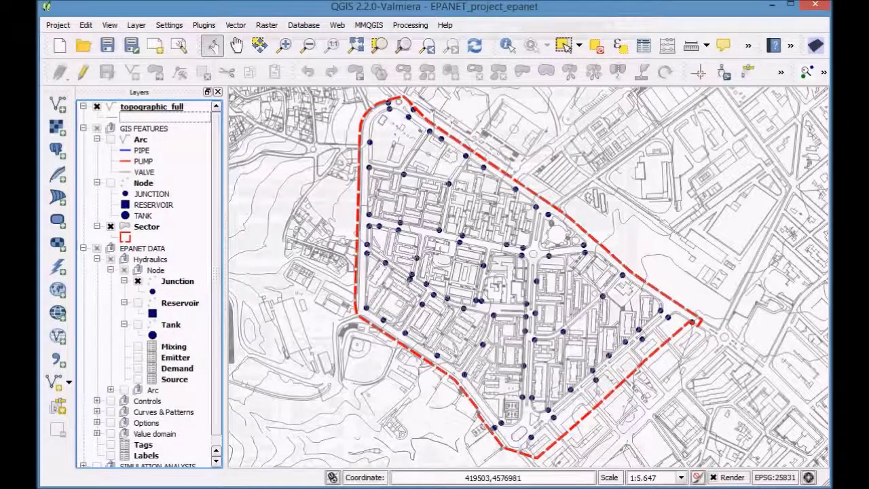
# - Select the Demand layer and open its attribute table
pyautogui.click(169, 369)
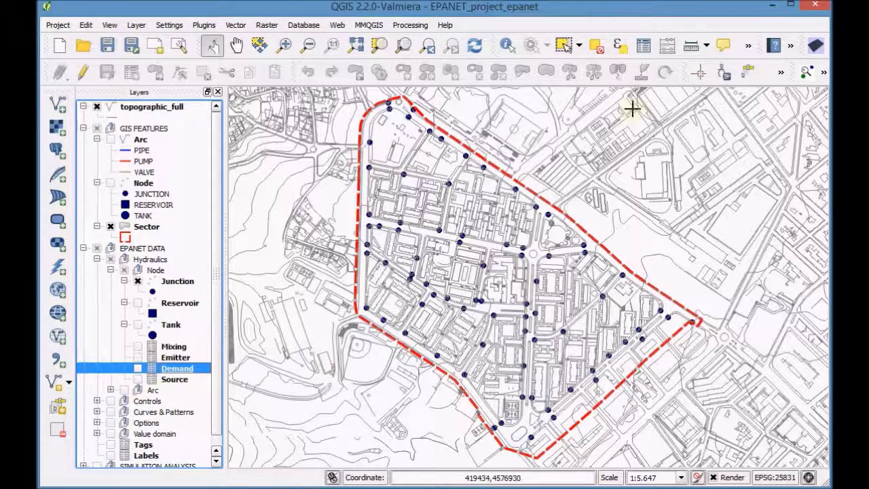
pyautogui.click(645, 49)
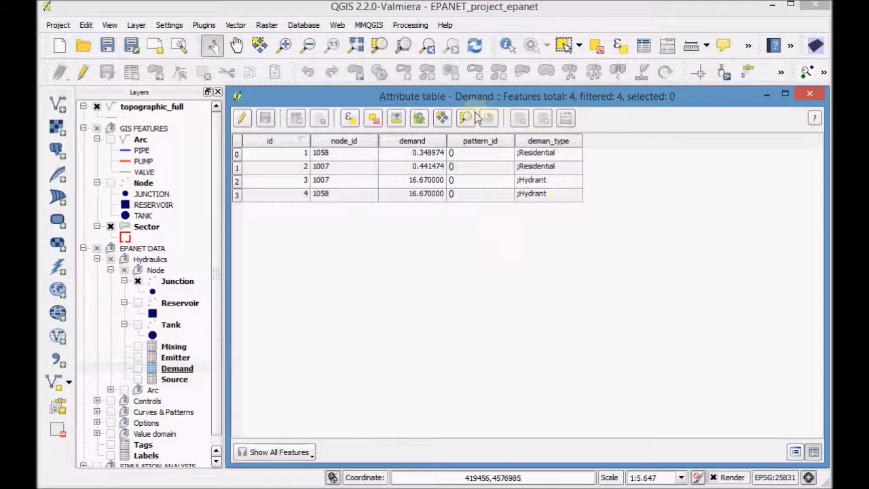
# - Fill the Demand table's pattern_id field with pattern_01 for every record via the field calculator
pyautogui.click(244, 118)
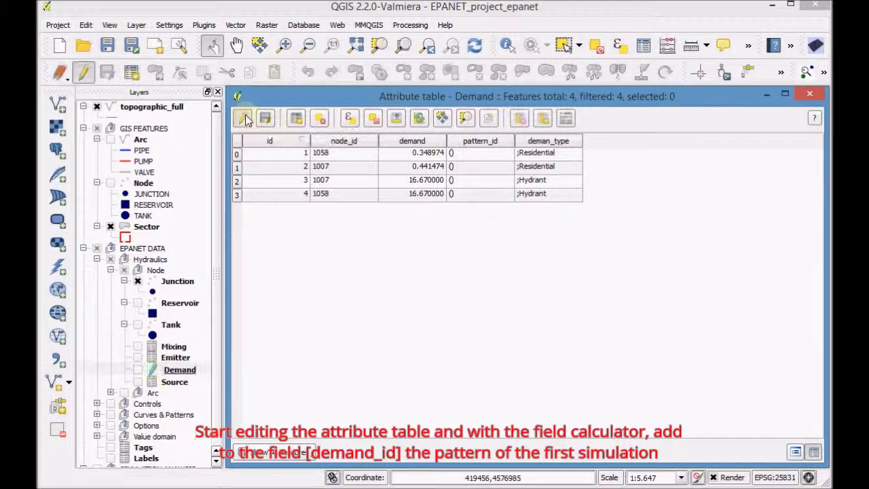
pyautogui.click(566, 118)
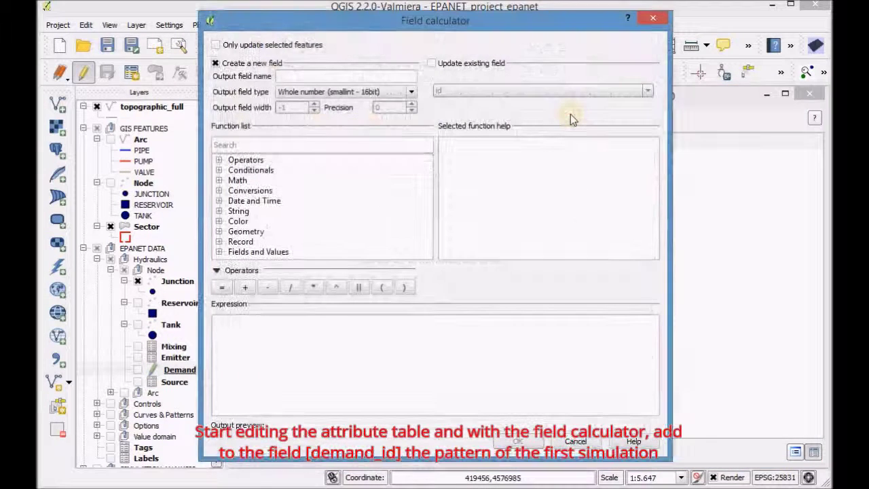
pyautogui.click(463, 70)
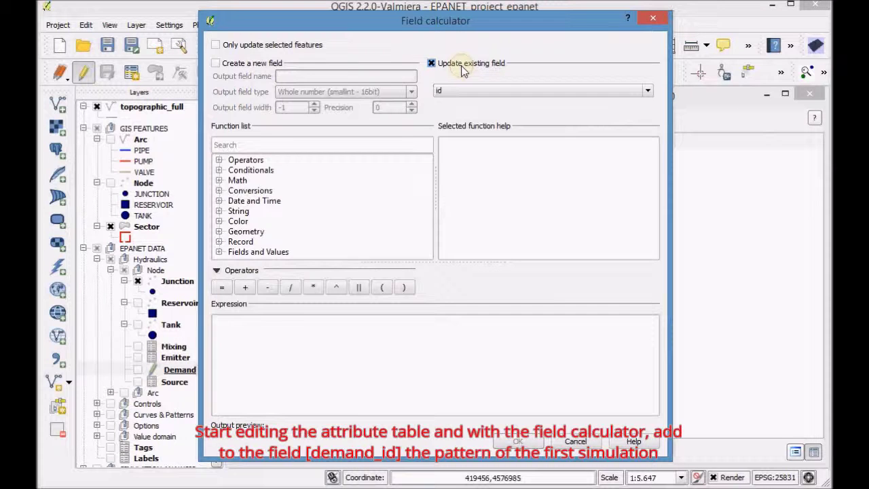
pyautogui.click(505, 93)
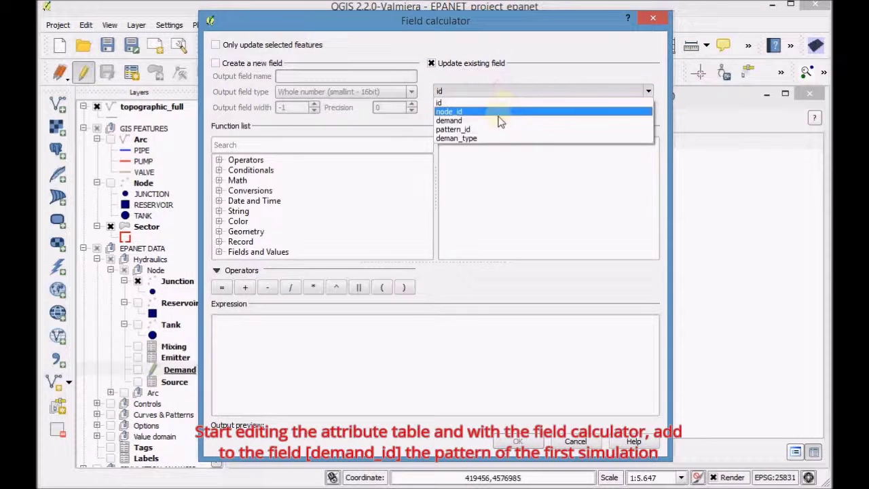
pyautogui.click(498, 130)
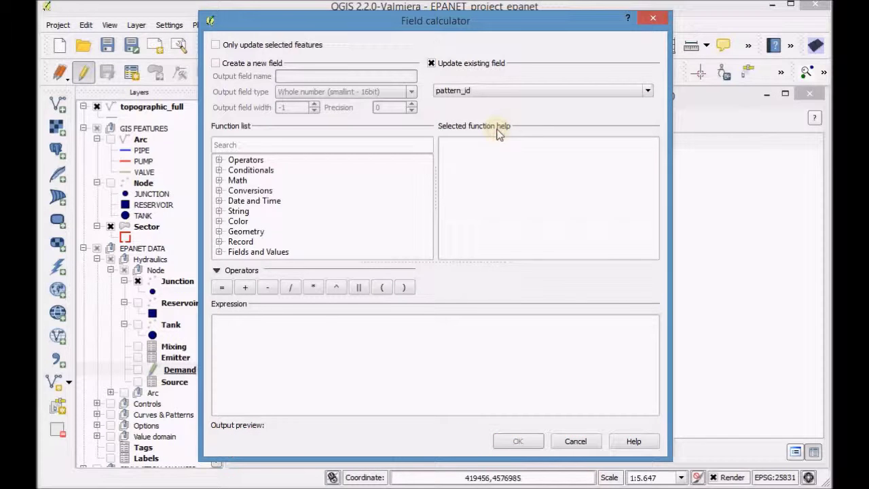
pyautogui.click(375, 343)
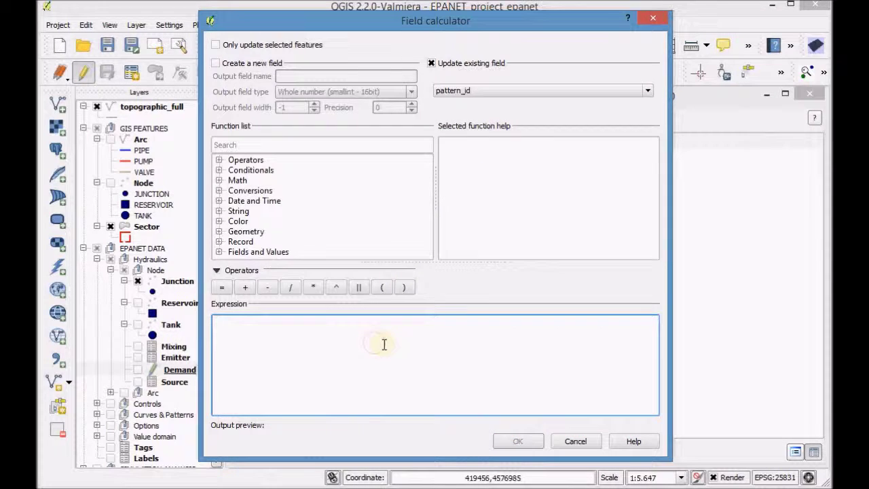
pyautogui.write("'pattern")
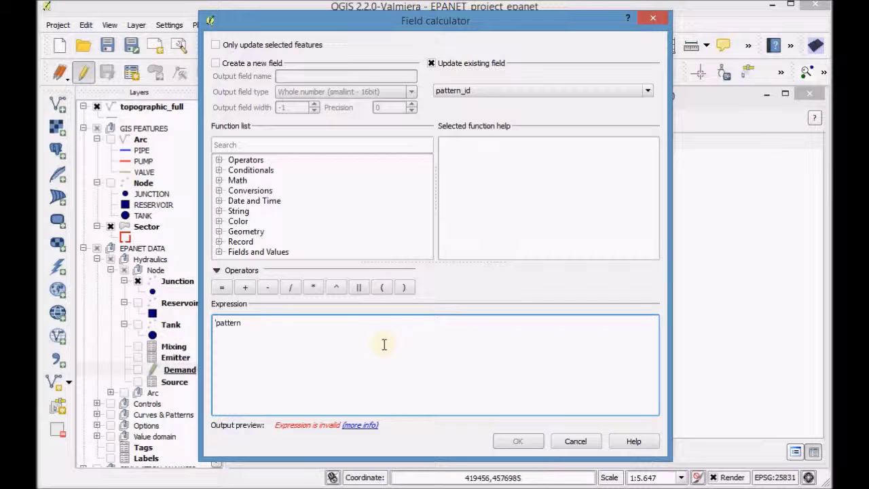
pyautogui.write("'")
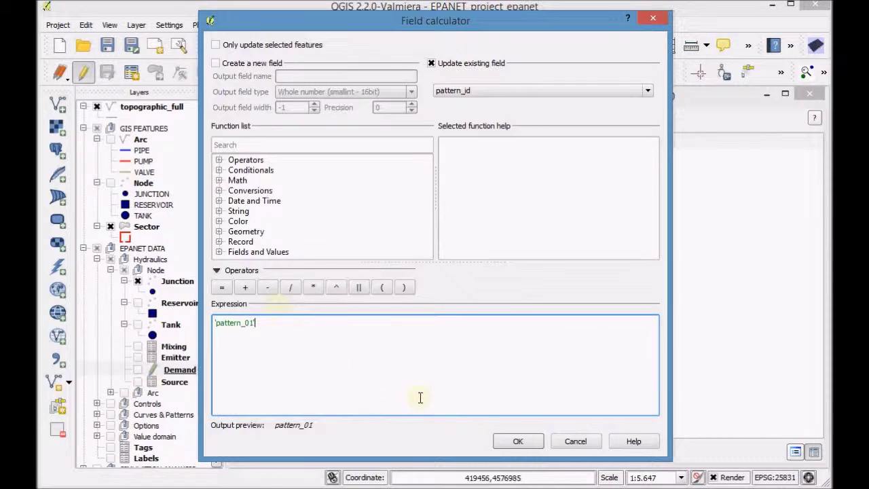
pyautogui.click(512, 442)
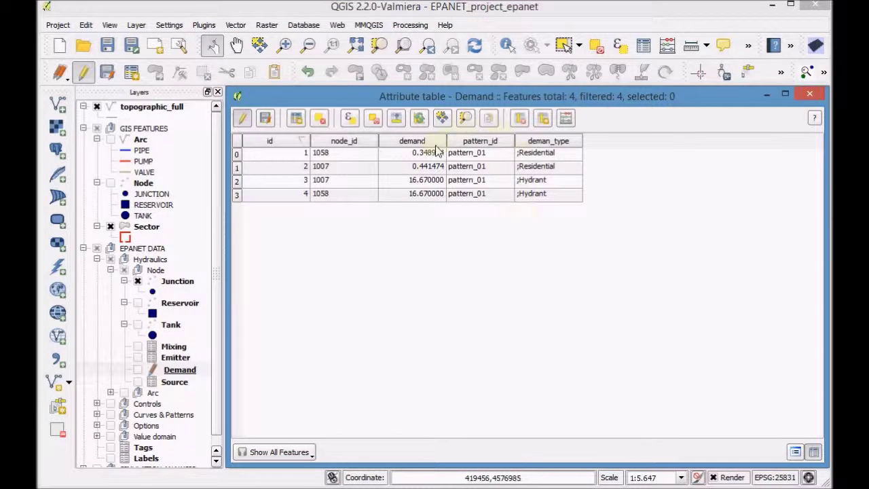
# - Save the Demand edits, stop editing, close the table and minimize QGIS
pyautogui.click(265, 119)
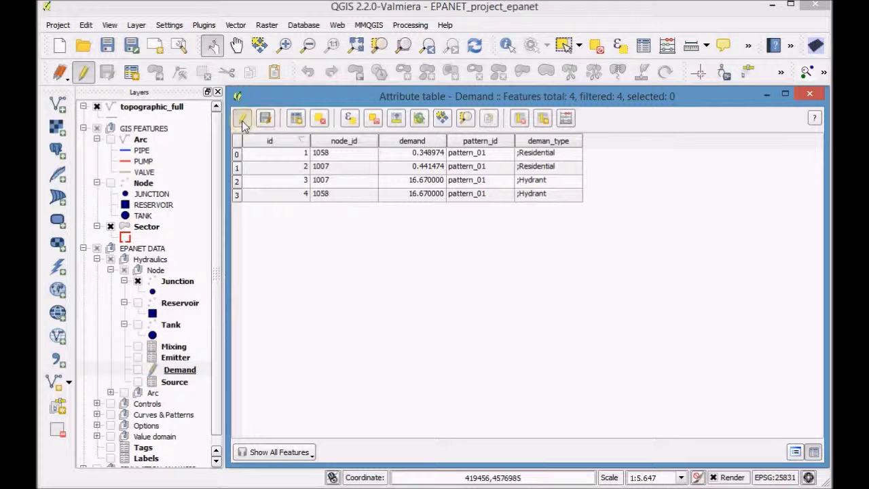
pyautogui.click(243, 121)
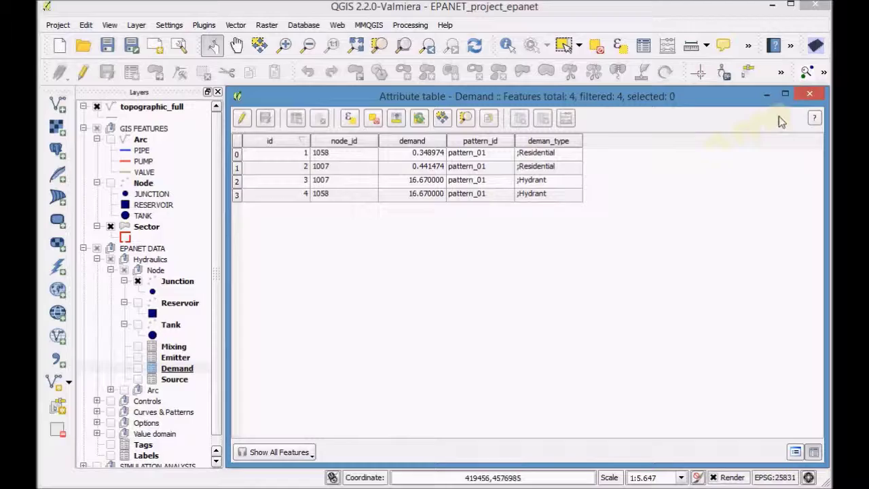
pyautogui.click(809, 97)
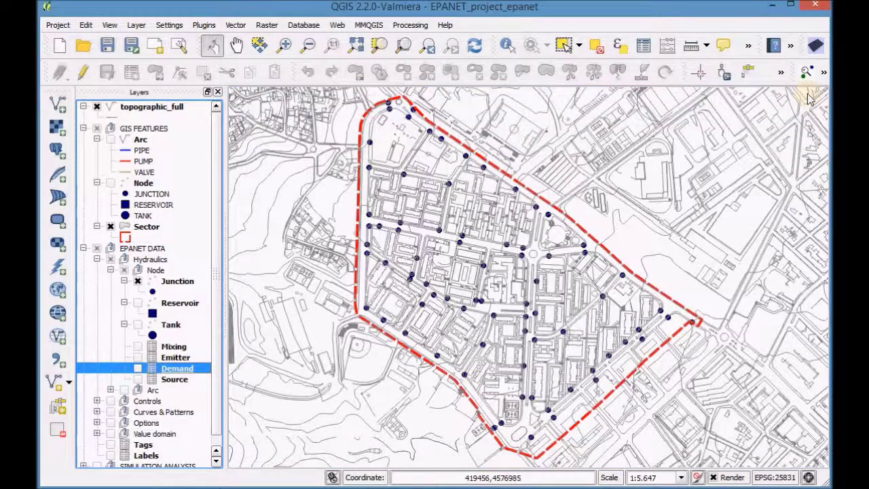
pyautogui.click(771, 8)
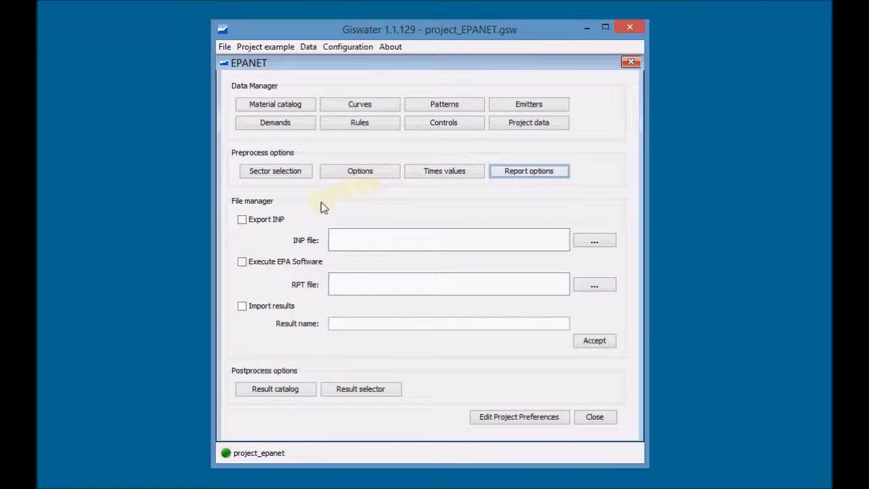
# - Enable INP export to hypothesis_01.inp in the Giswater_exercise\WS-2\Exersice folder
pyautogui.click(244, 223)
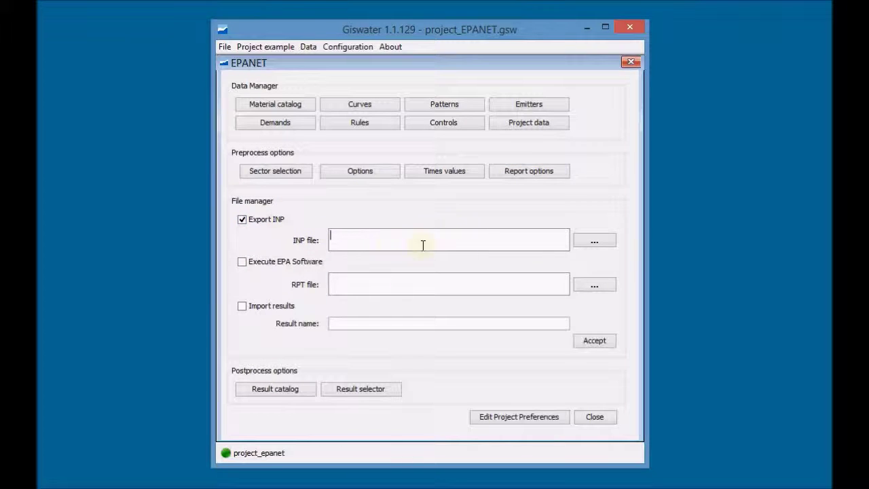
pyautogui.click(595, 241)
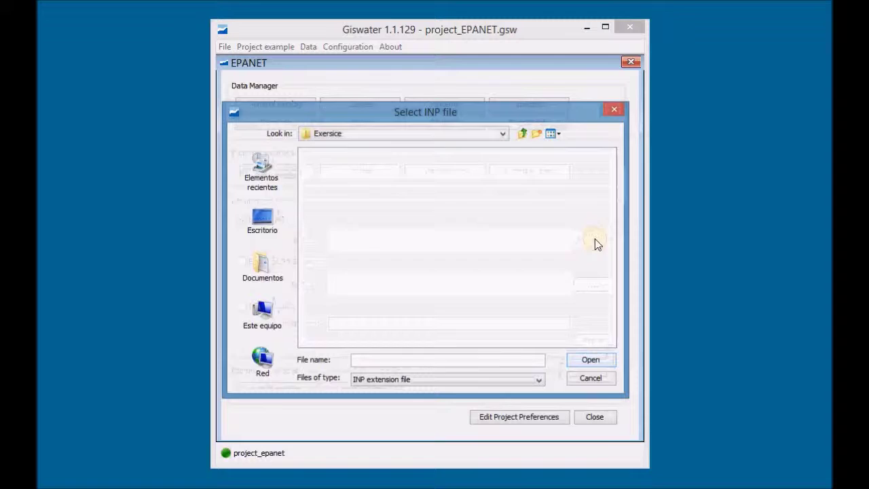
pyautogui.click(522, 134)
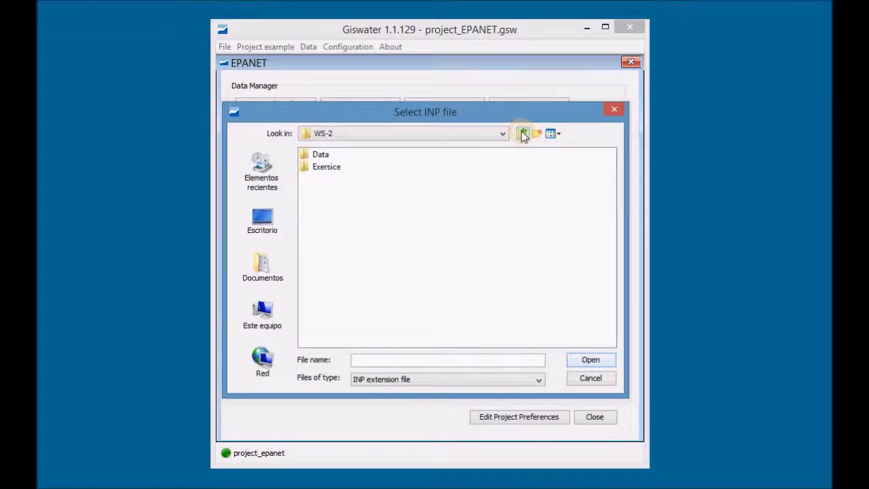
pyautogui.click(522, 134)
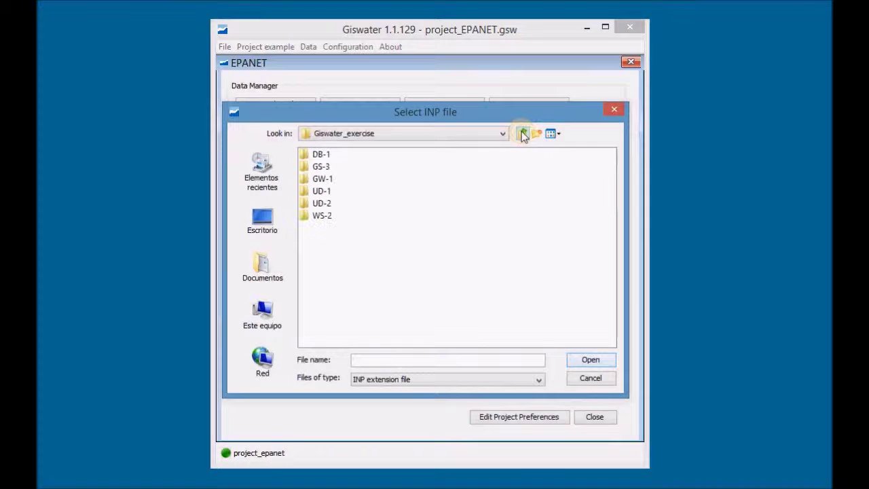
pyautogui.doubleClick(322, 216)
pyautogui.click(332, 172)
pyautogui.doubleClick(333, 174)
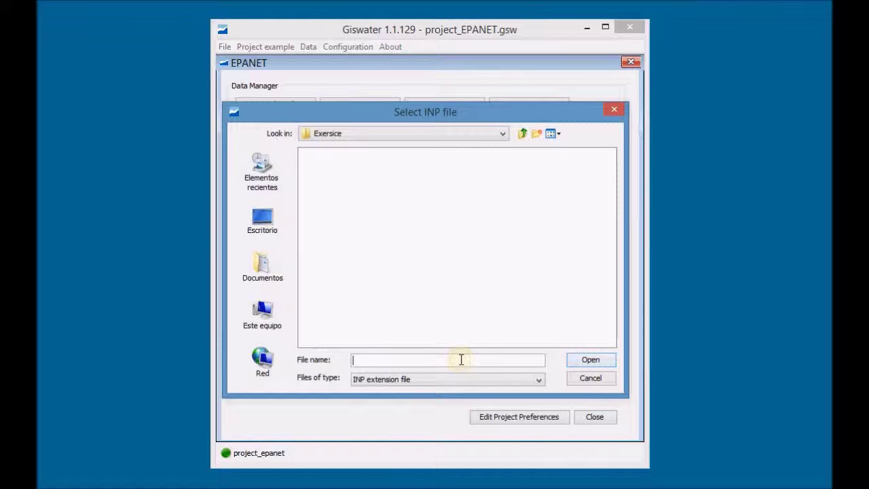
pyautogui.write('hypothesis_01')
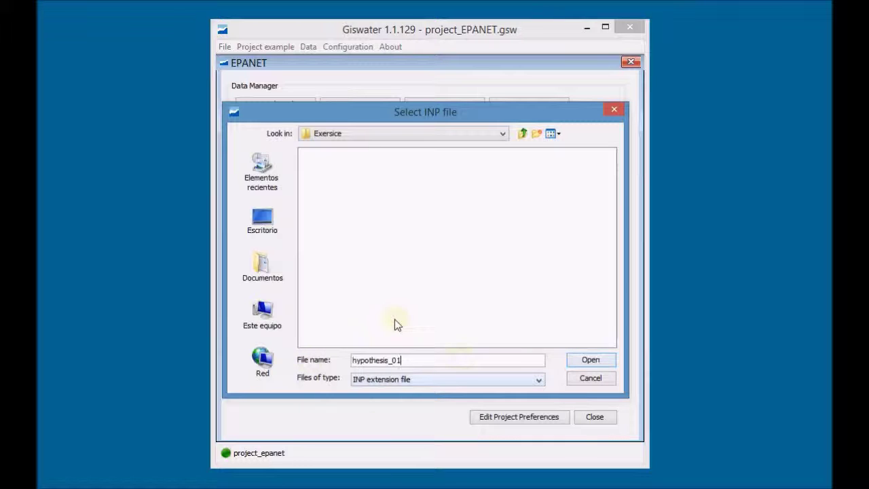
pyautogui.click(586, 360)
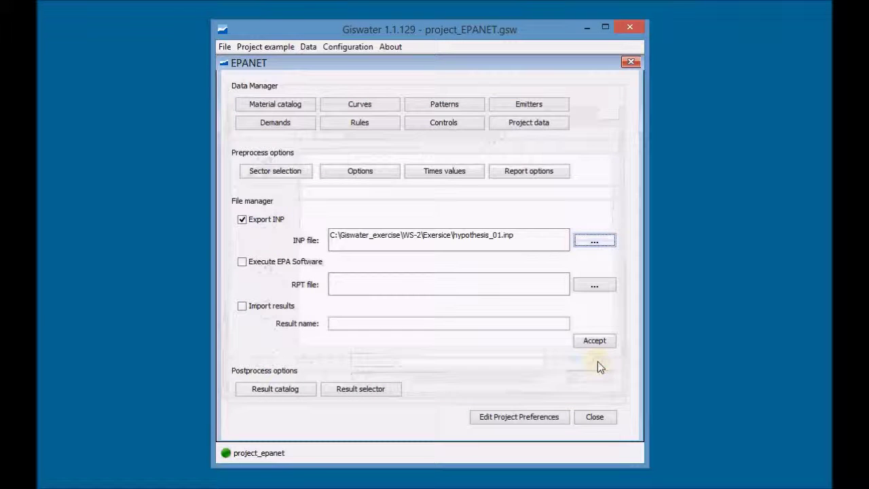
# - Enable EPA execution with report file hypothesis_01.rpt and launch the export and simulation
pyautogui.click(241, 262)
pyautogui.click(330, 283)
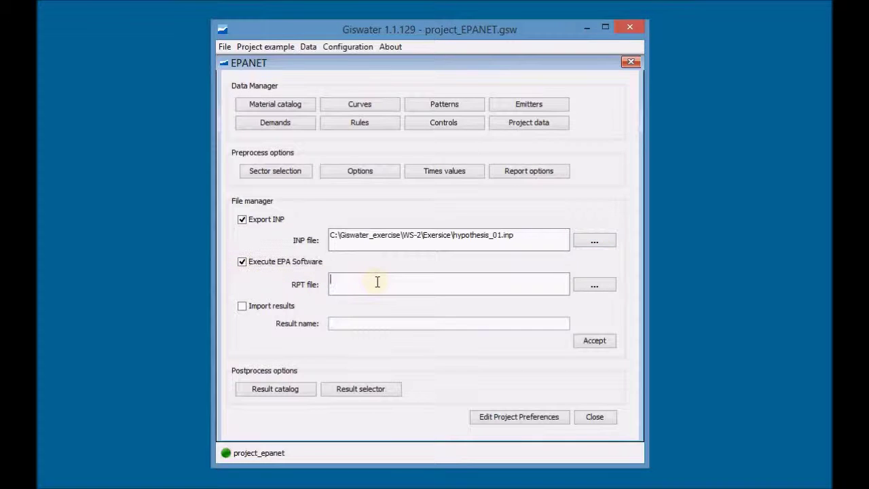
pyautogui.click(590, 286)
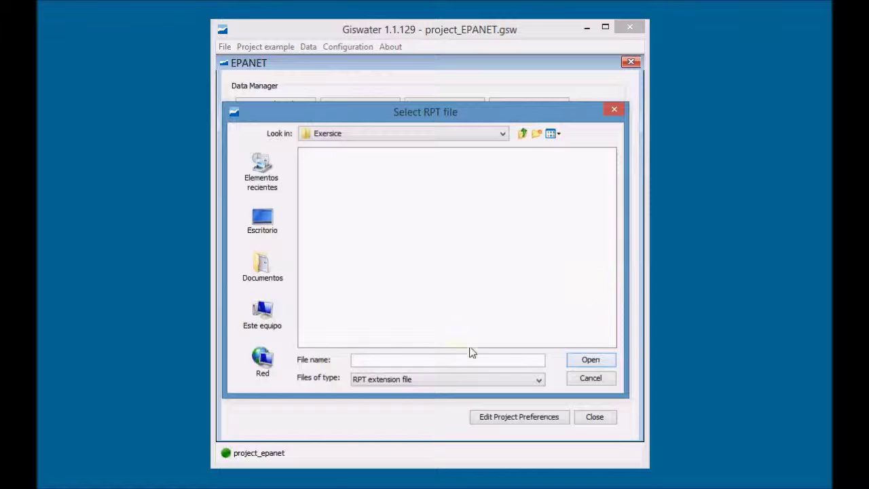
pyautogui.click(442, 358)
pyautogui.click(591, 359)
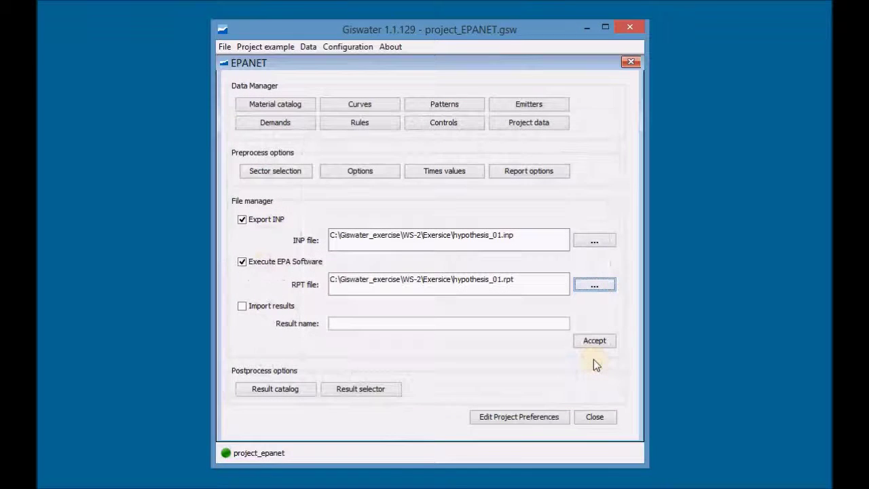
pyautogui.click(594, 342)
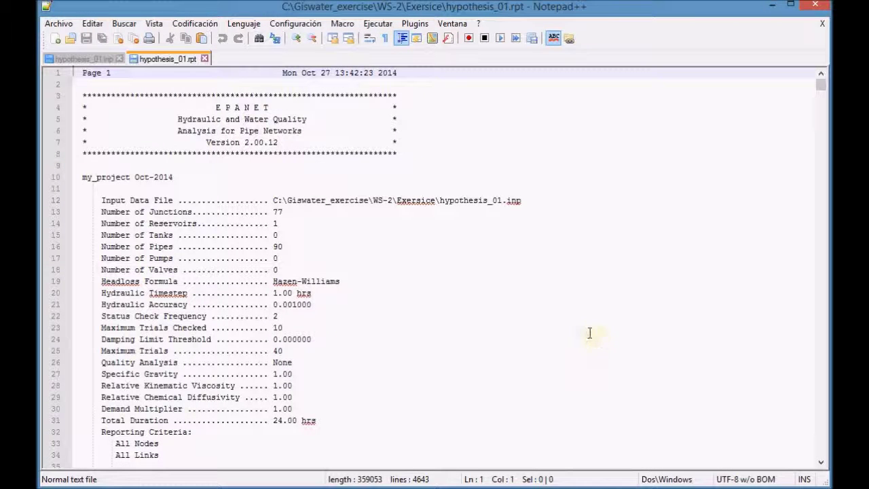
# - Scroll through hypothesis_01.inp and hypothesis_01.rpt in Notepad++, then minimize the editor
pyautogui.click(87, 59)
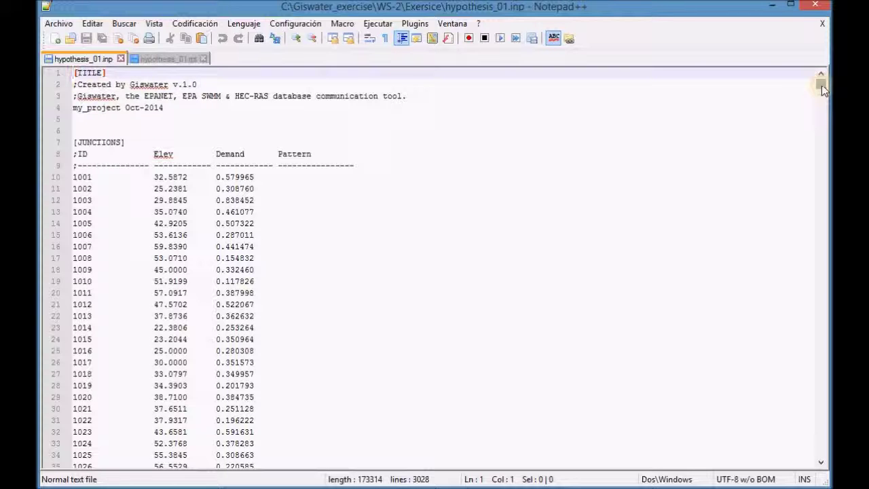
pyautogui.moveTo(822, 86); pyautogui.dragTo(829, 131)
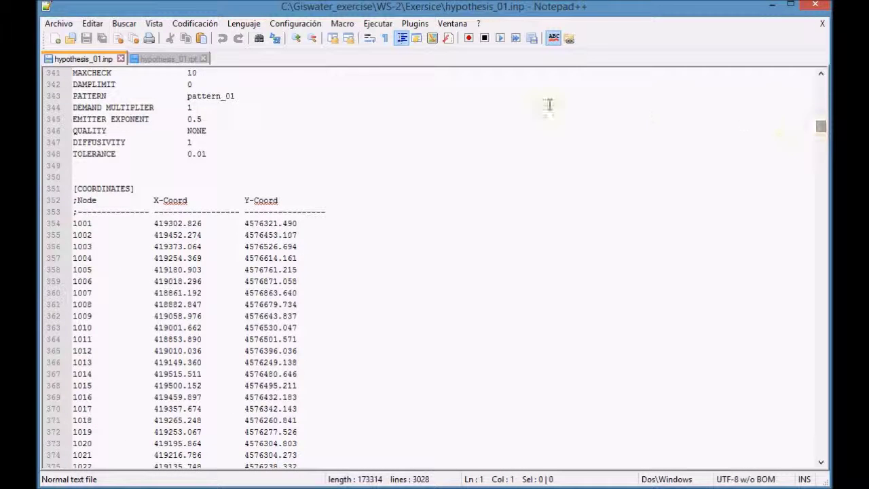
pyautogui.click(151, 60)
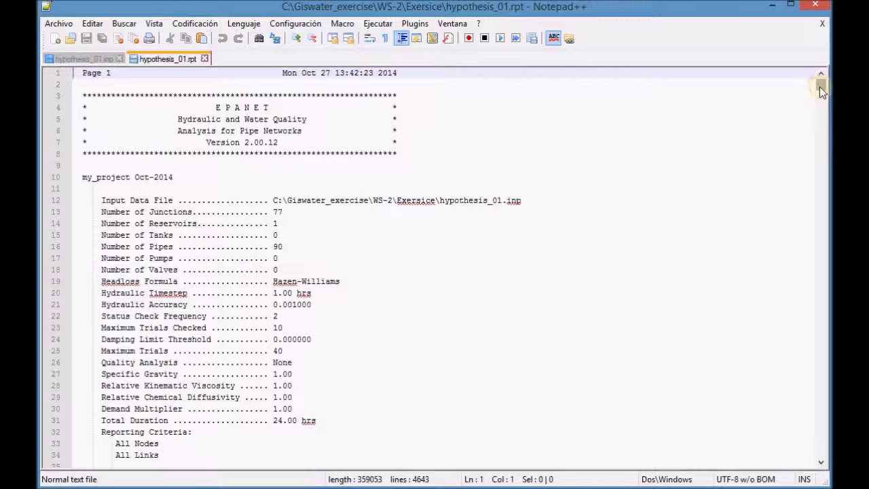
pyautogui.moveTo(819, 86); pyautogui.dragTo(825, 115)
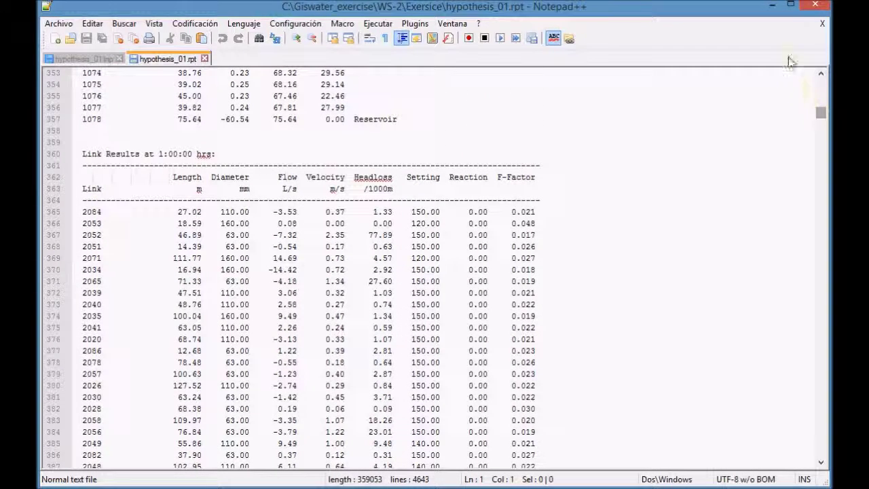
pyautogui.click(775, 7)
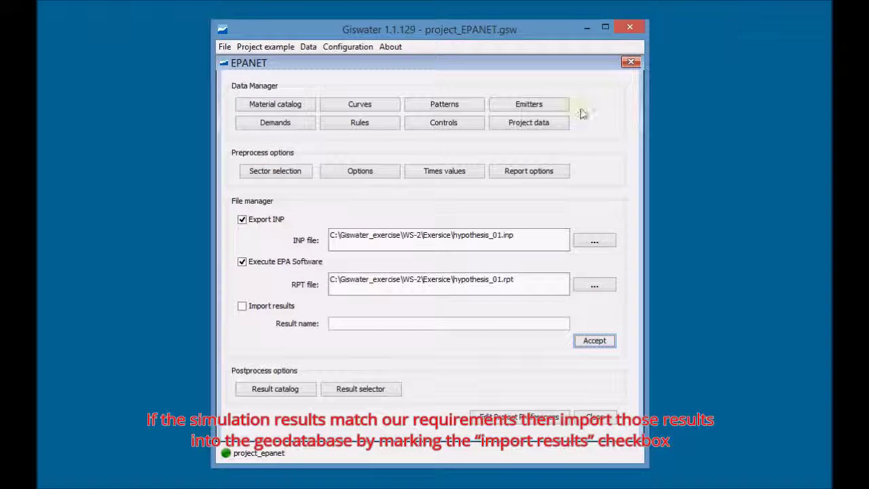
# - Run a results-only import named hypothesis_01, then bring up its result catalog record
pyautogui.click(242, 221)
pyautogui.click(243, 263)
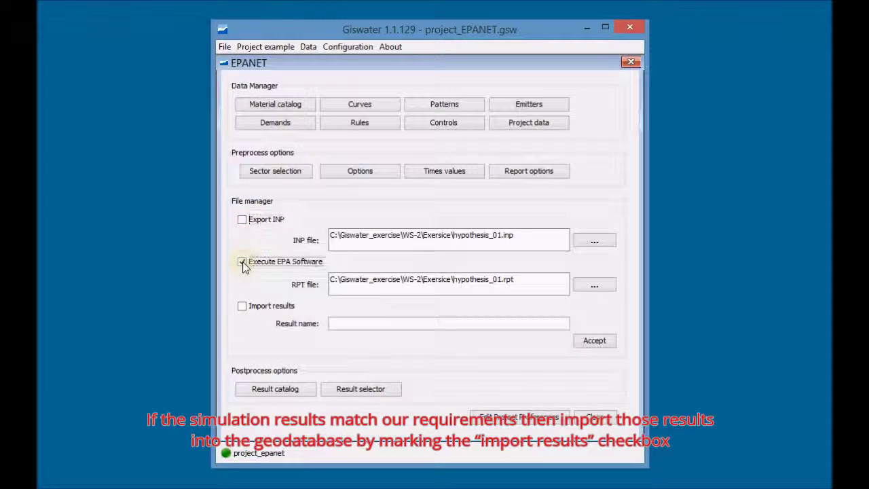
pyautogui.click(242, 308)
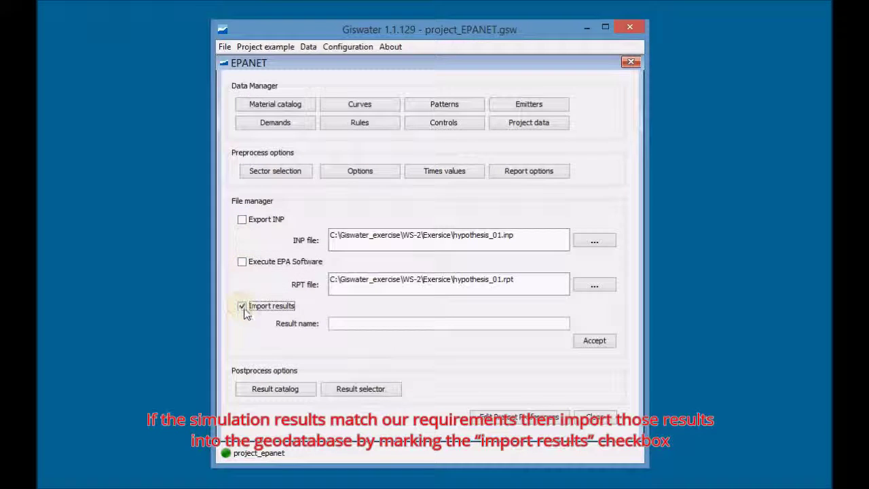
pyautogui.click(381, 325)
pyautogui.write('hypothesis_01')
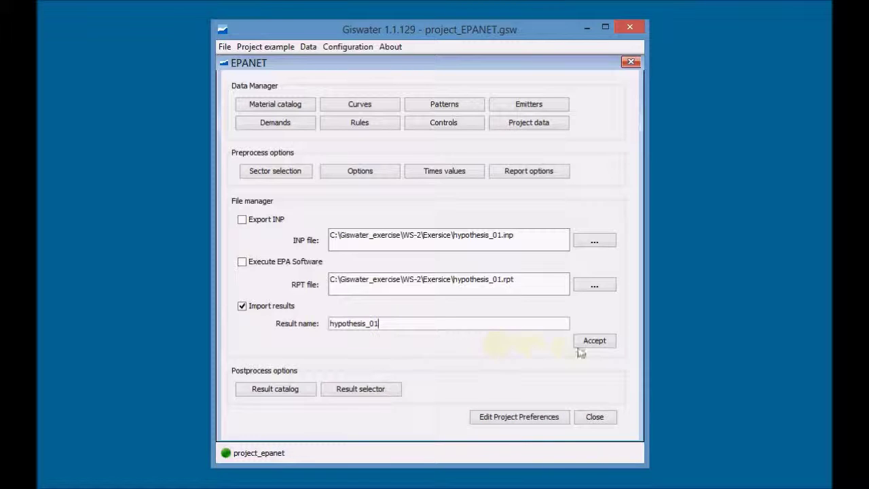
pyautogui.click(598, 342)
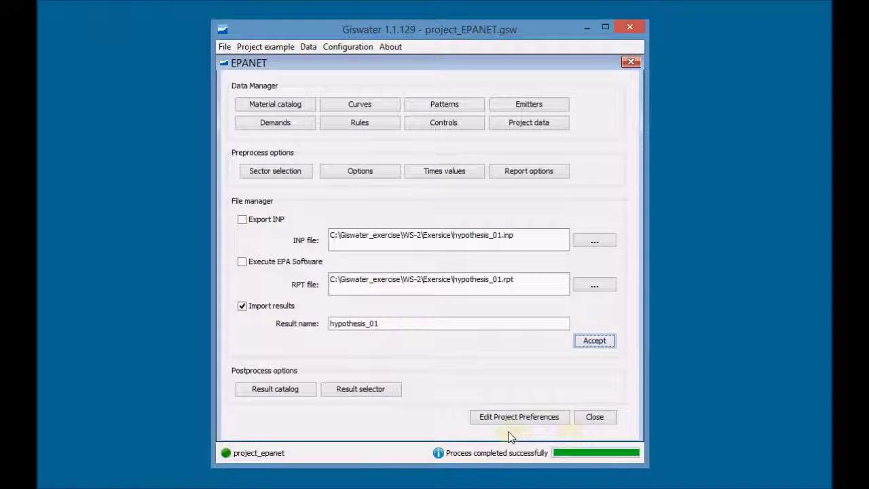
pyautogui.click(282, 387)
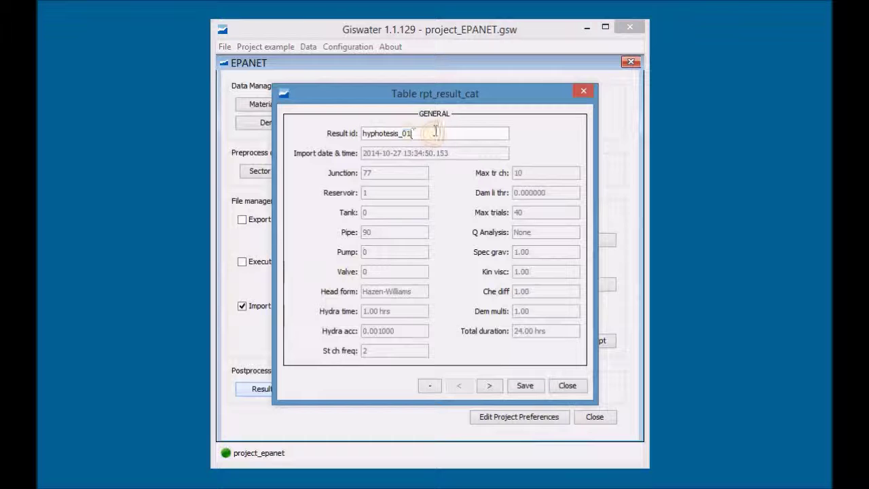
# - Select the hypothesis_01 Result id in rpt_result_cat, then close the catalog
pyautogui.moveTo(434, 134); pyautogui.dragTo(343, 134)
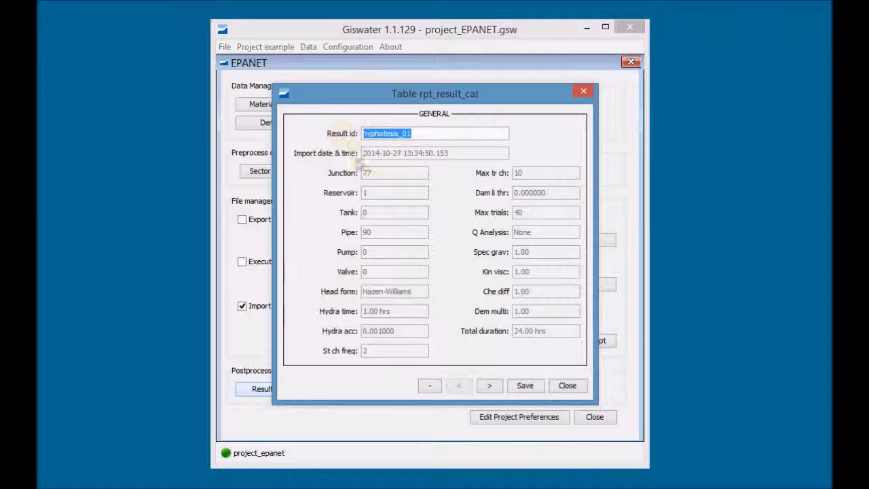
pyautogui.click(566, 387)
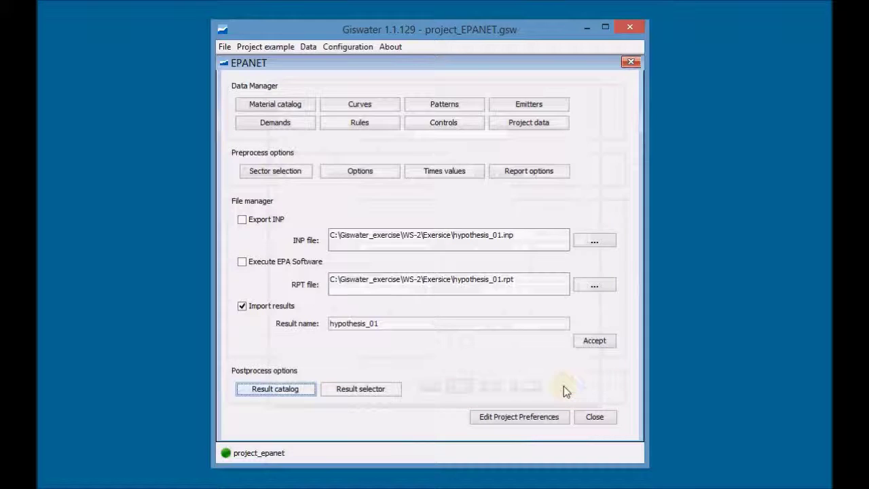